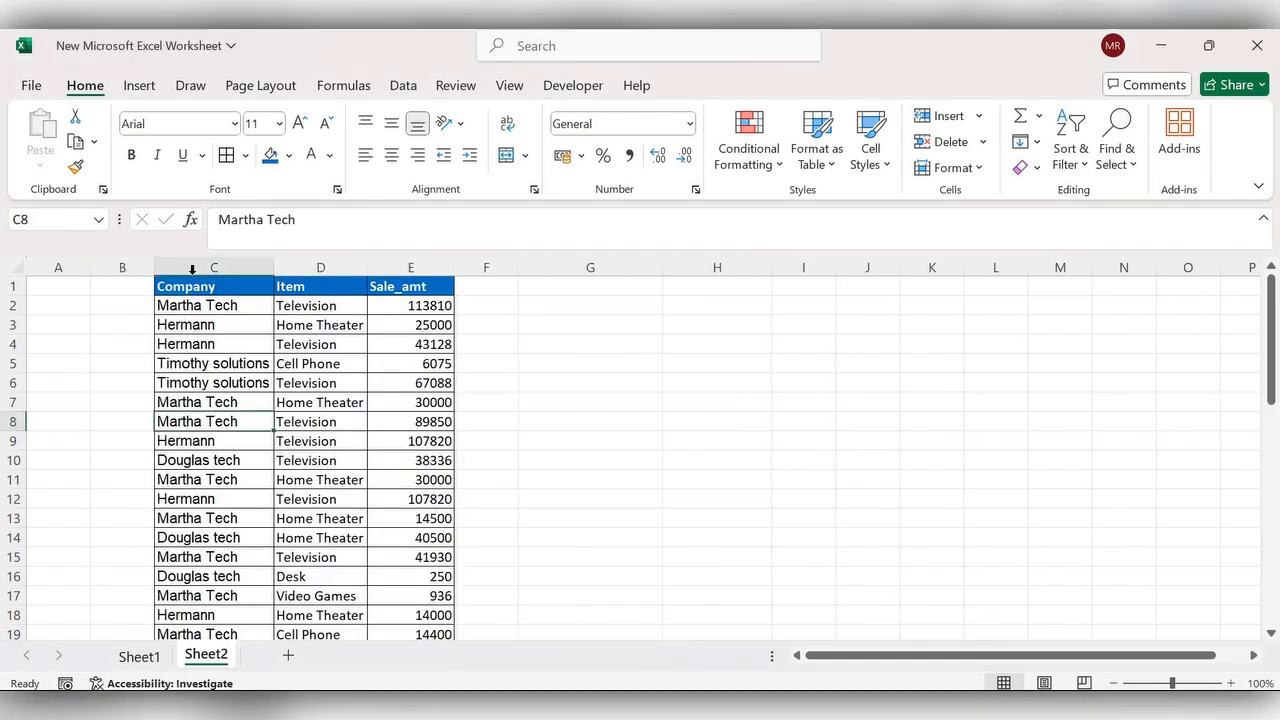
Step: Select the Company, Item and Sale_amt range C1:E44 on Sheet2
{"action": "left_click_drag", "start_coordinate": [186, 286], "coordinate": [320, 305]}
{"action": "left_click_drag", "start_coordinate": [444, 425], "coordinate": [434, 596]}
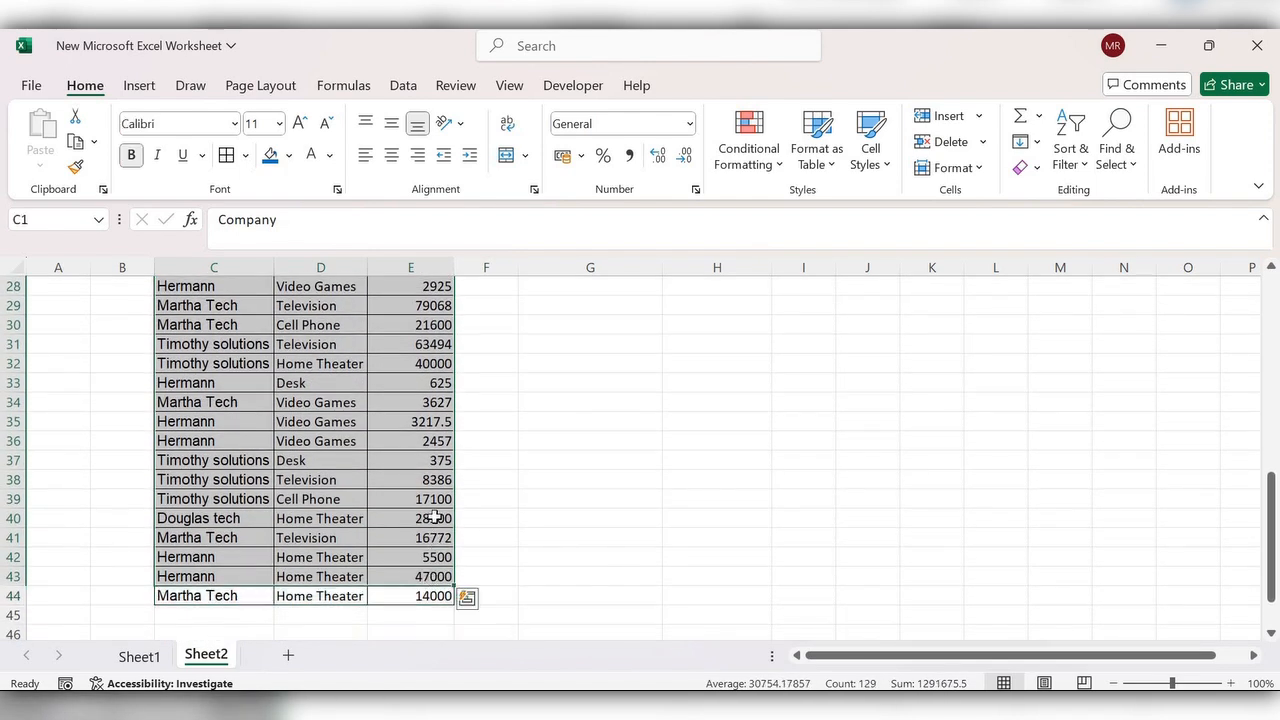
{"action": "scroll", "coordinate": [430, 540], "scroll_direction": "up", "scroll_amount": 10}
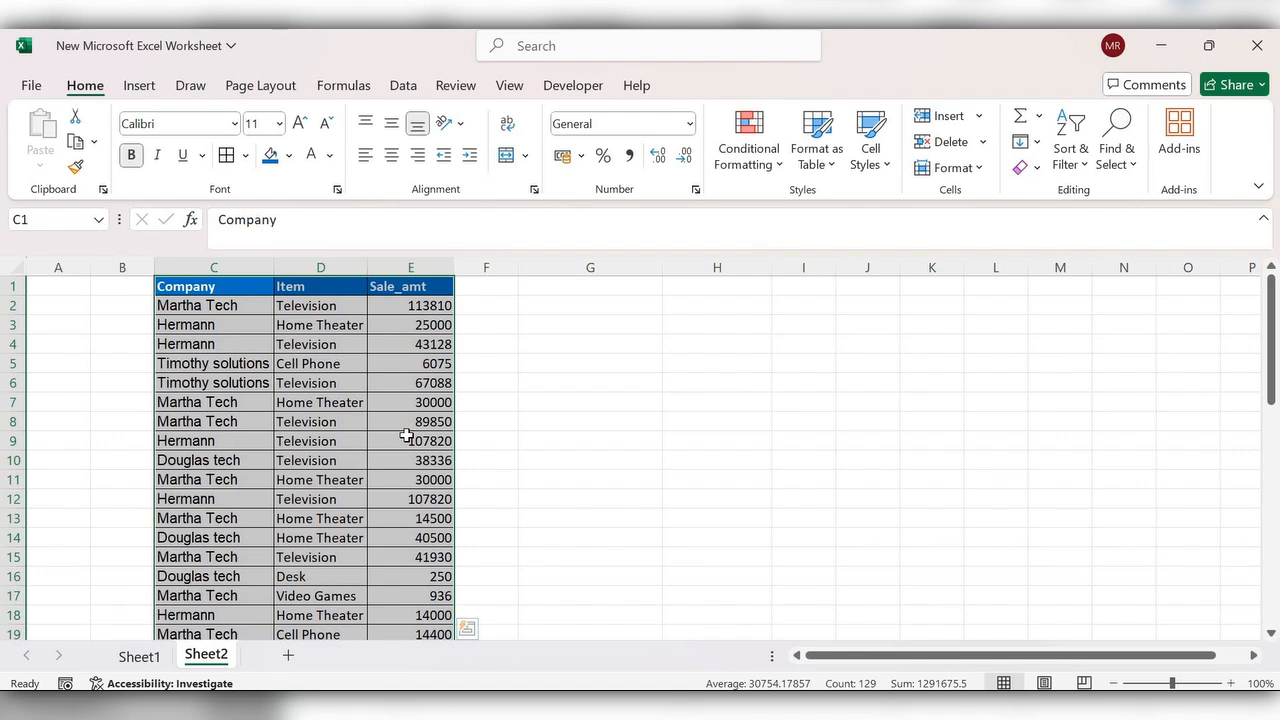
{"action": "scroll", "coordinate": [407, 436], "scroll_direction": "down", "scroll_amount": 6}
{"action": "scroll", "coordinate": [407, 436], "scroll_direction": "down", "scroll_amount": 3}
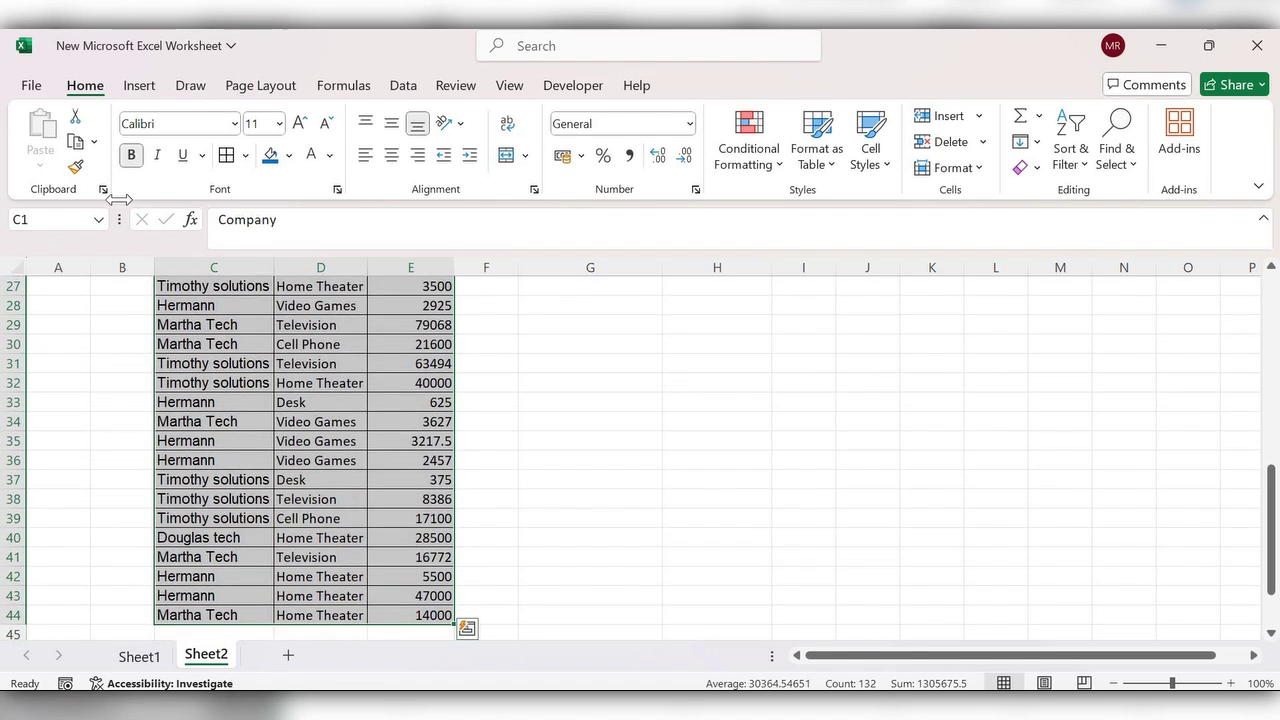
Step: Insert a PivotTable from Sheet2!$C$1:$E$44 onto a new worksheet
{"action": "left_click", "coordinate": [139, 85]}
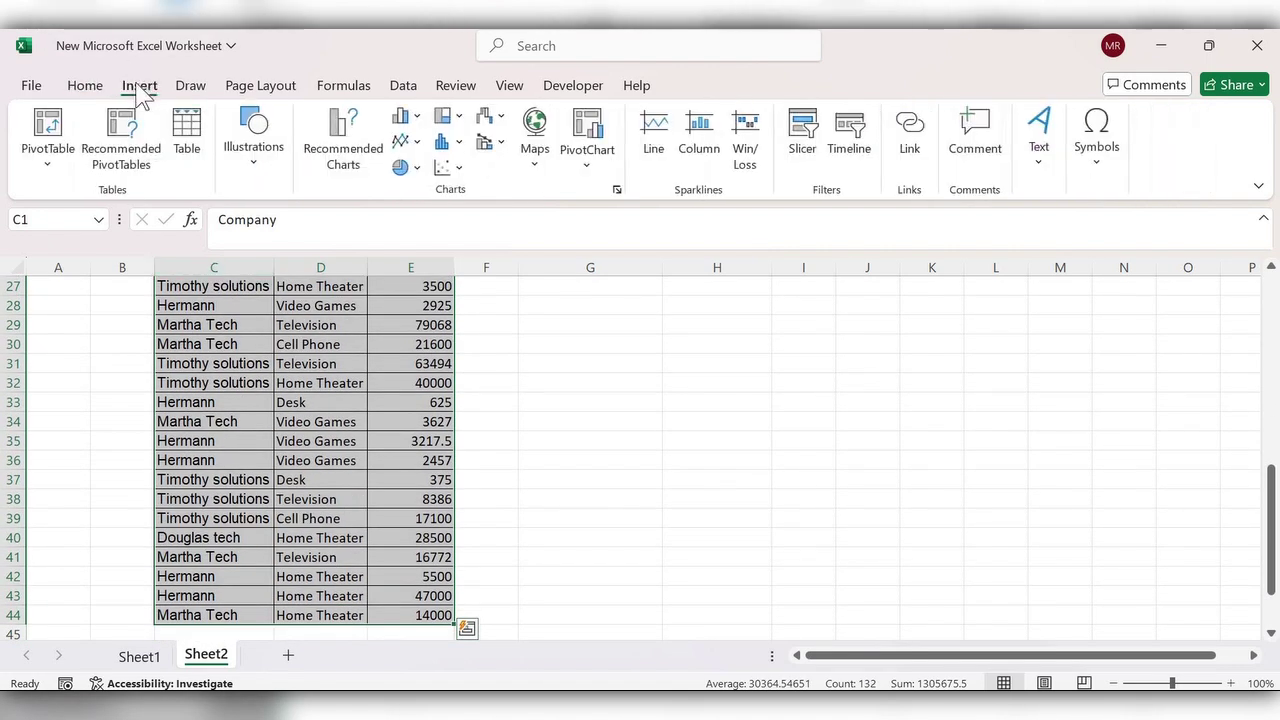
{"action": "left_click", "coordinate": [48, 160]}
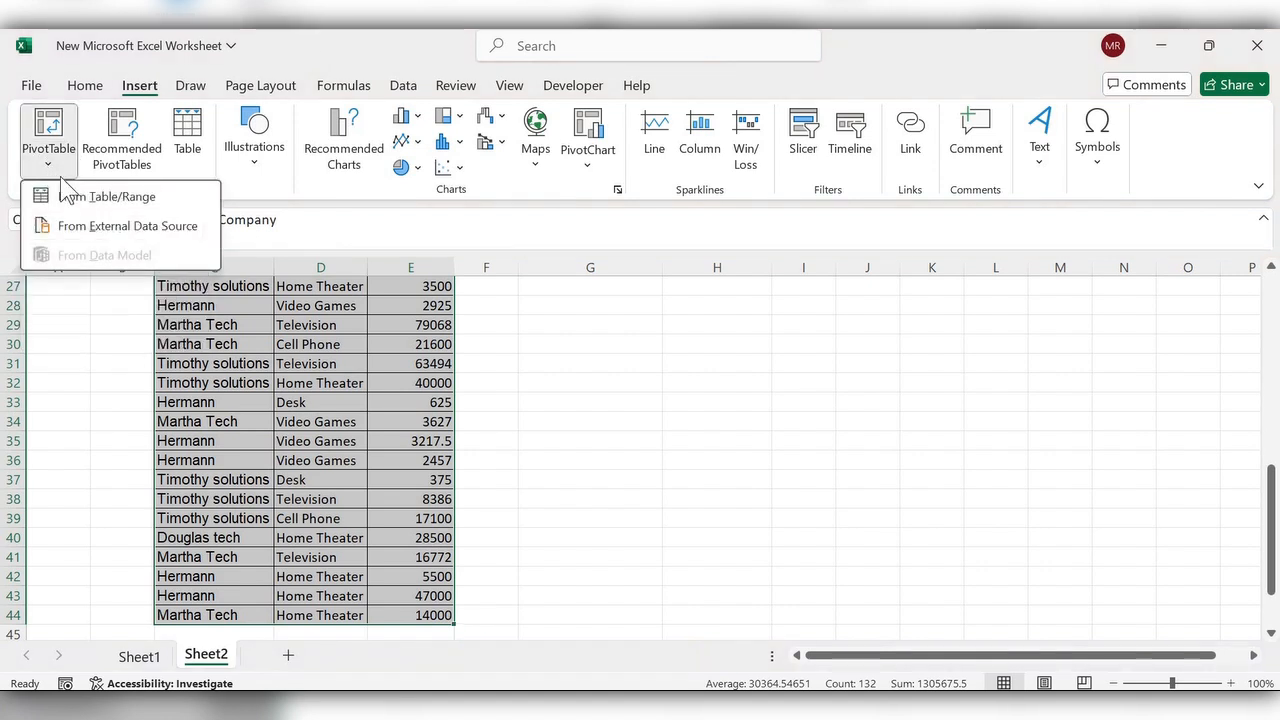
{"action": "left_click", "coordinate": [120, 197]}
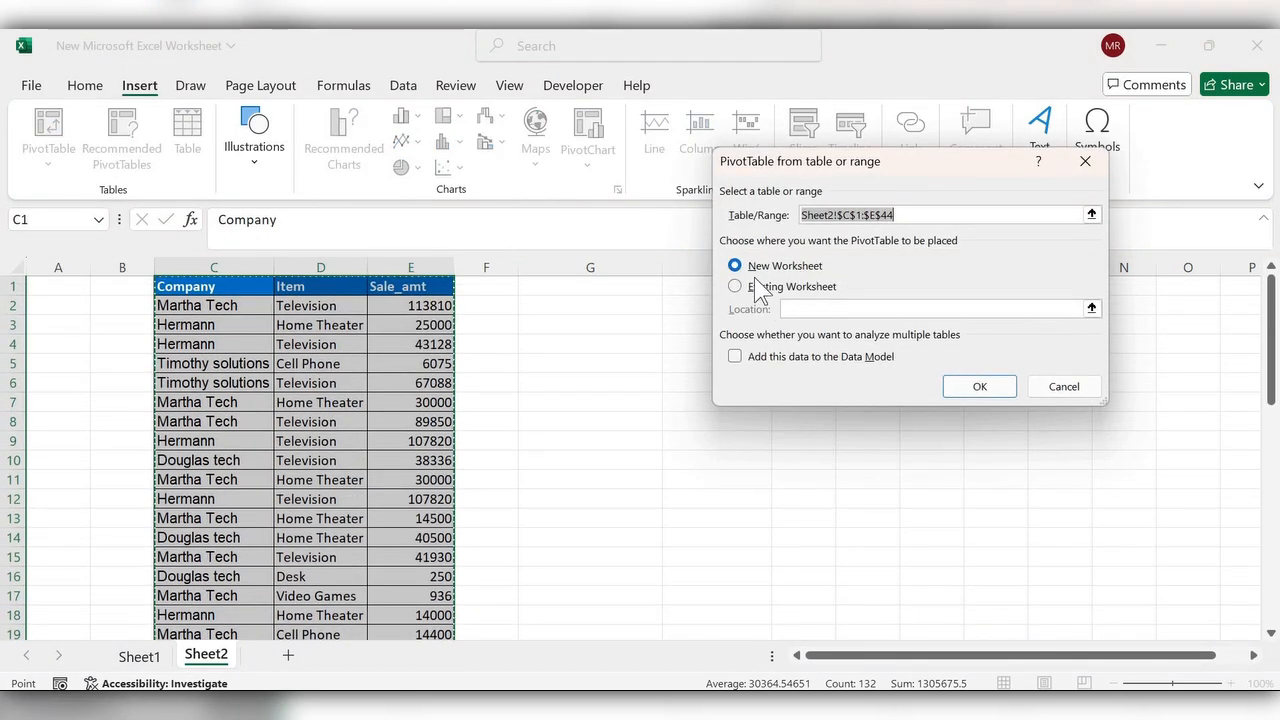
{"action": "left_click", "coordinate": [980, 386]}
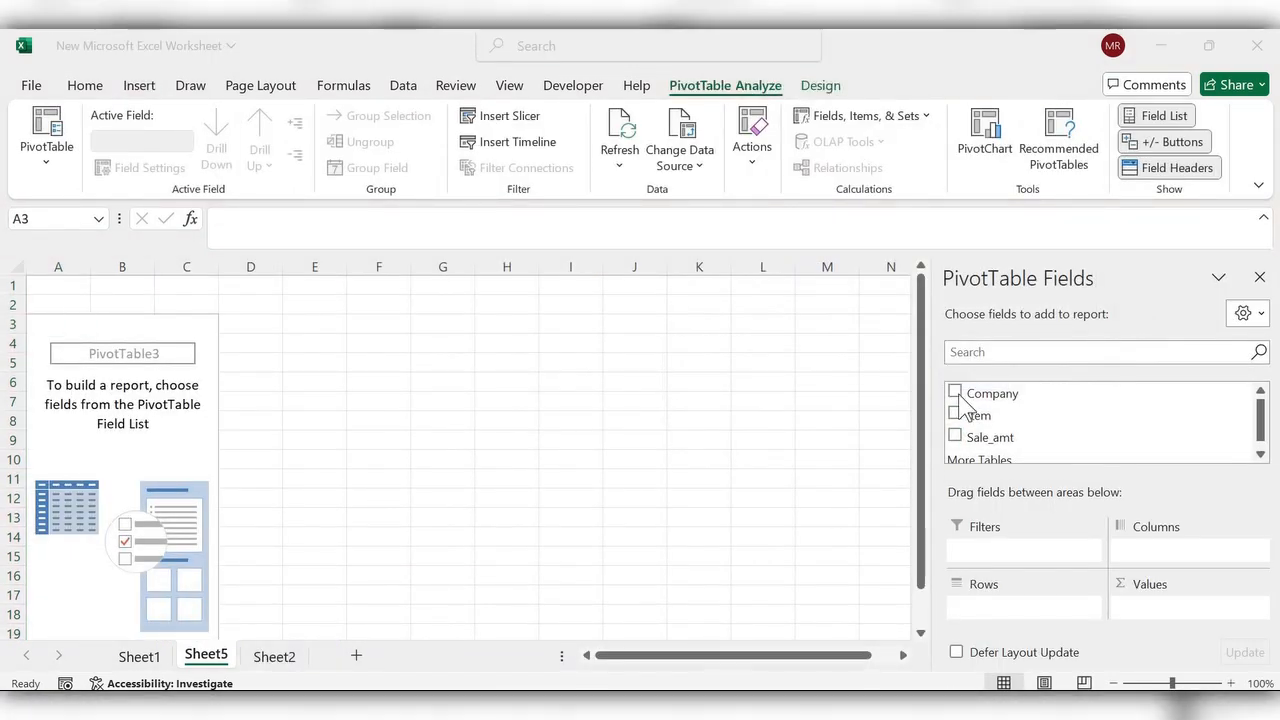
Step: Add Company and Item as rows and Sale_amt as the summed value in the PivotTable
{"action": "left_click", "coordinate": [955, 393]}
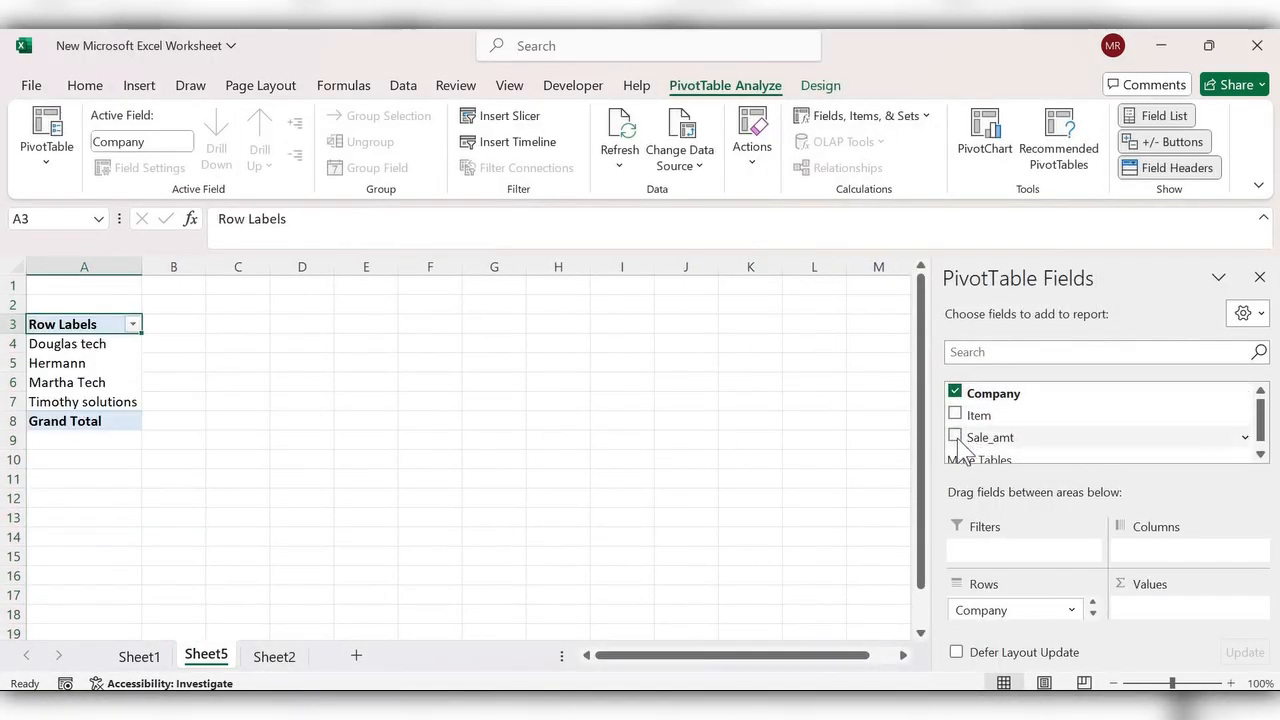
{"action": "left_click", "coordinate": [955, 437]}
{"action": "left_click", "coordinate": [955, 415]}
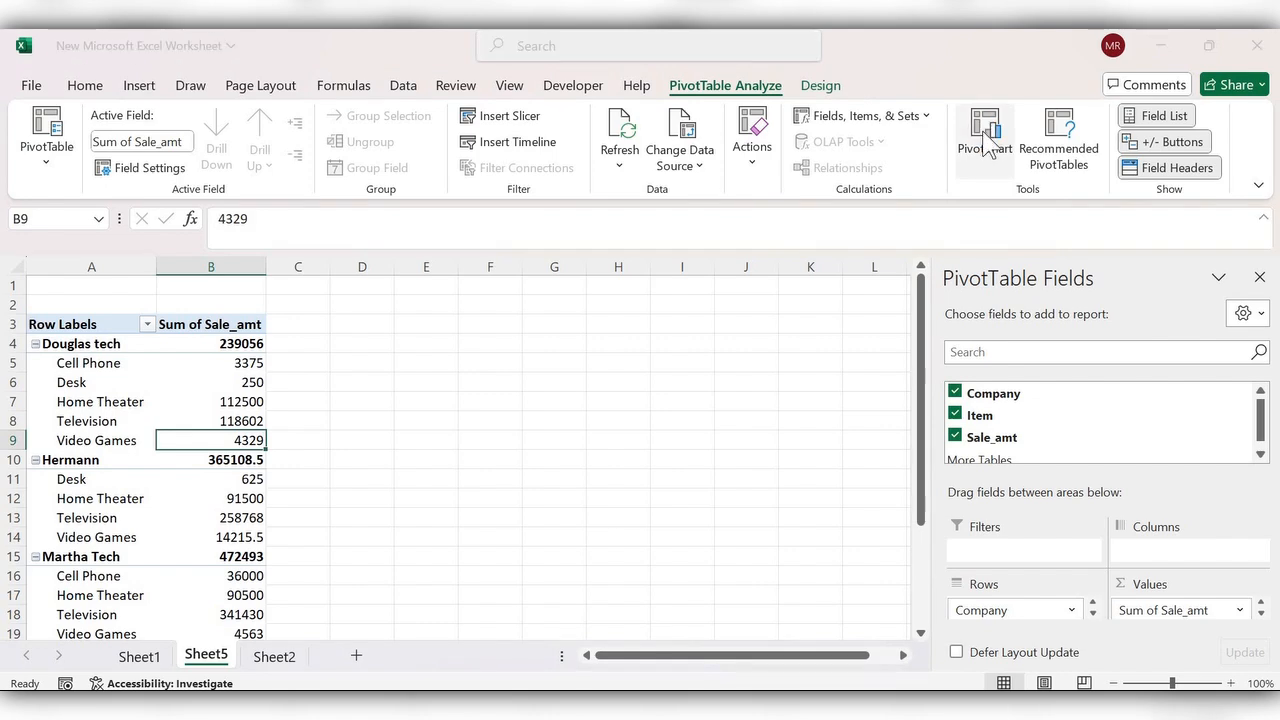
Step: Insert a Clustered Bar PivotChart and move it right of the PivotTable
{"action": "left_click", "coordinate": [990, 148]}
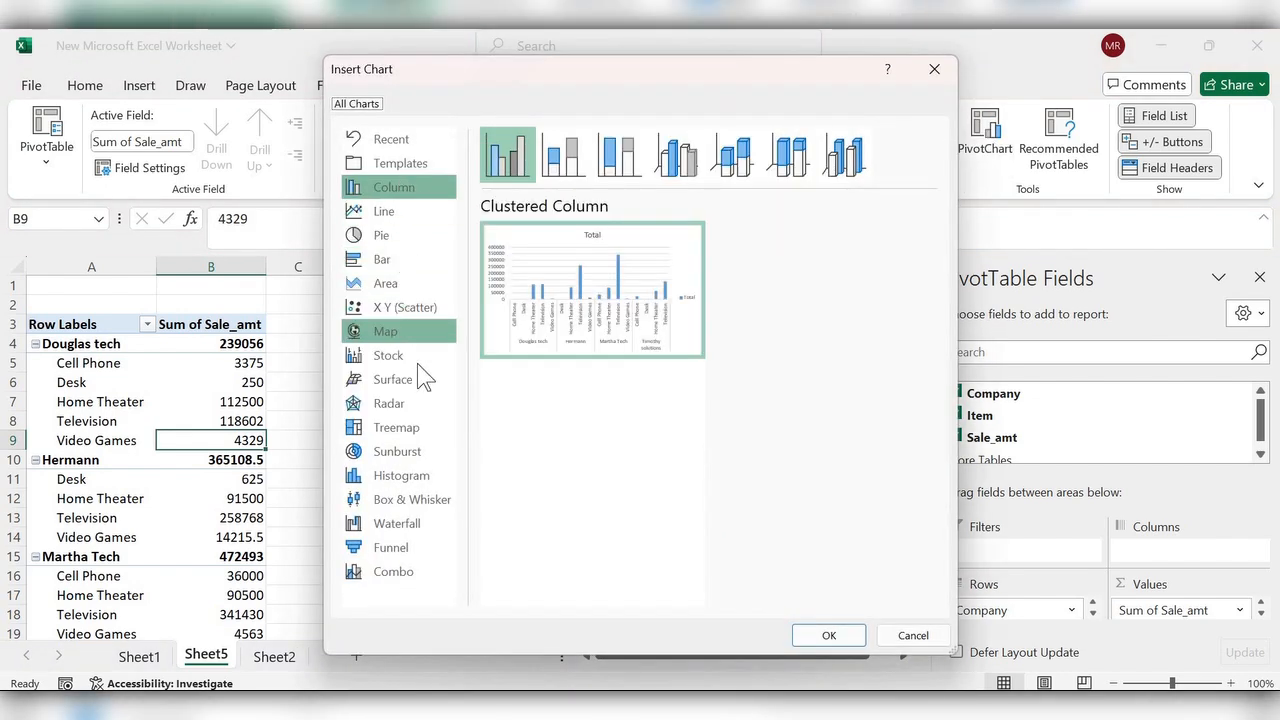
{"action": "left_click", "coordinate": [396, 268]}
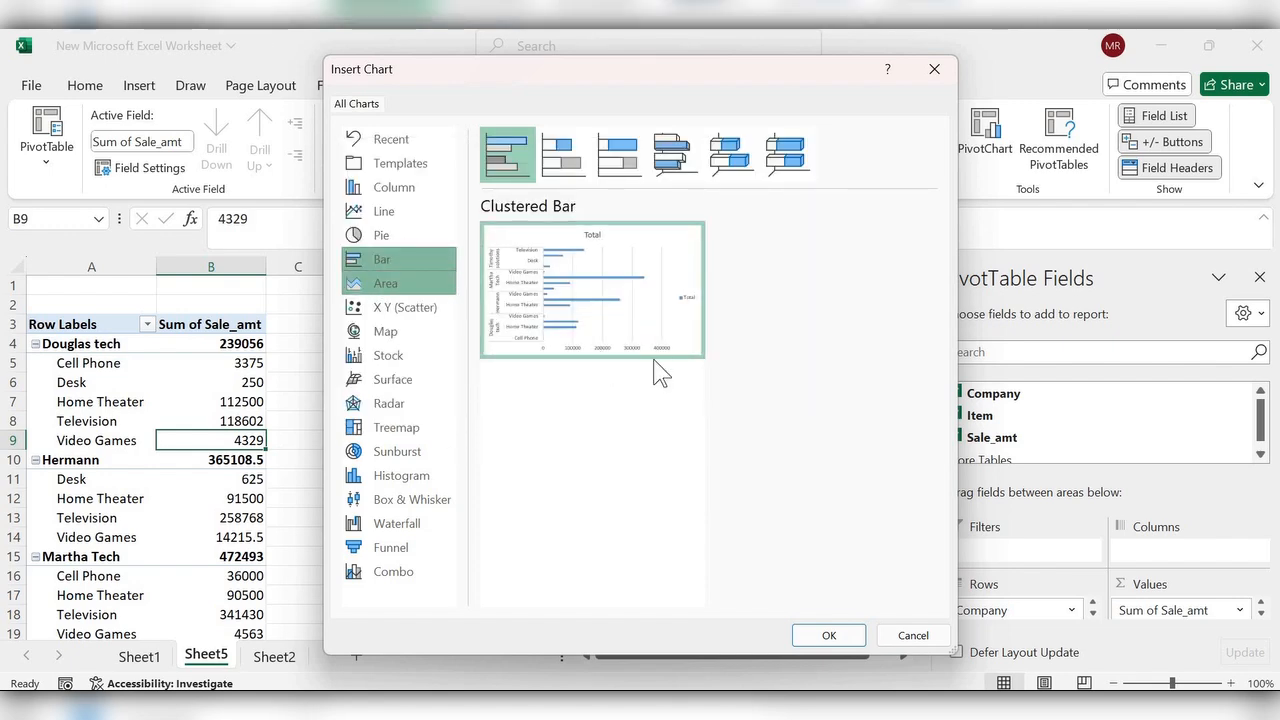
{"action": "left_click", "coordinate": [829, 635]}
{"action": "left_click_drag", "start_coordinate": [500, 348], "coordinate": [622, 342]}
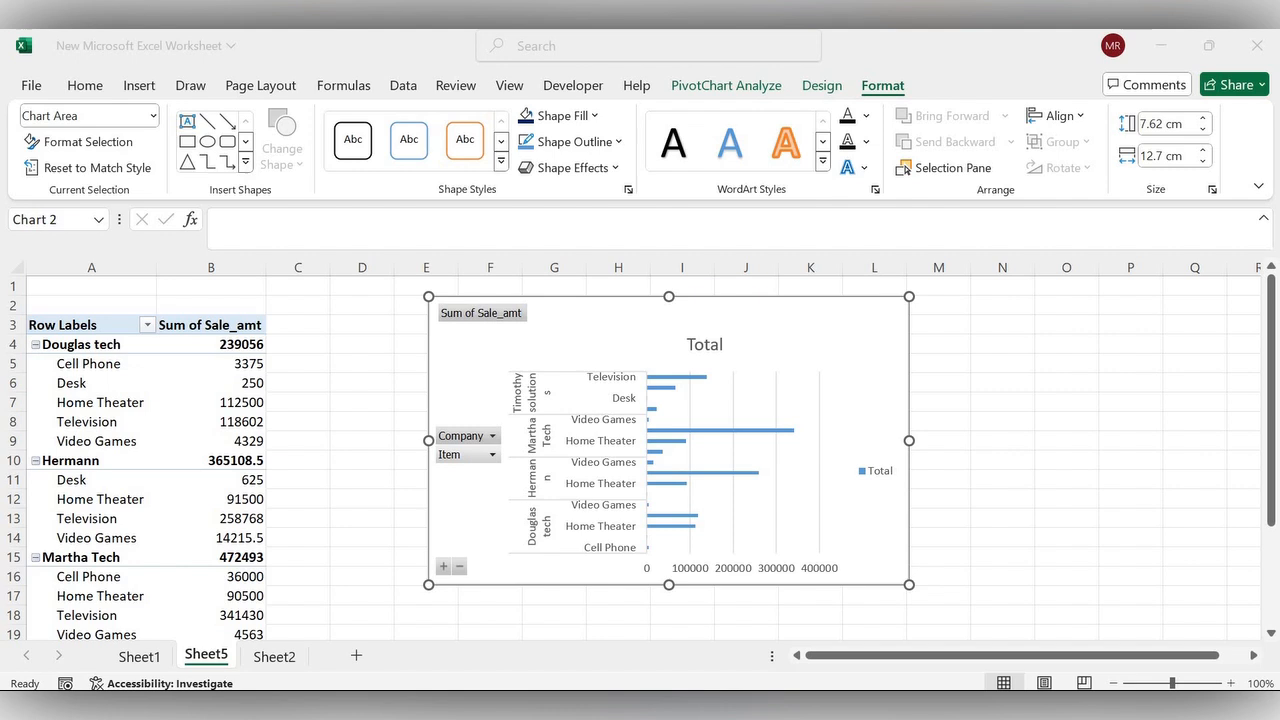
Step: Filter out Hermann from Company and Desk from Item via the chart's field buttons
{"action": "left_click", "coordinate": [493, 439]}
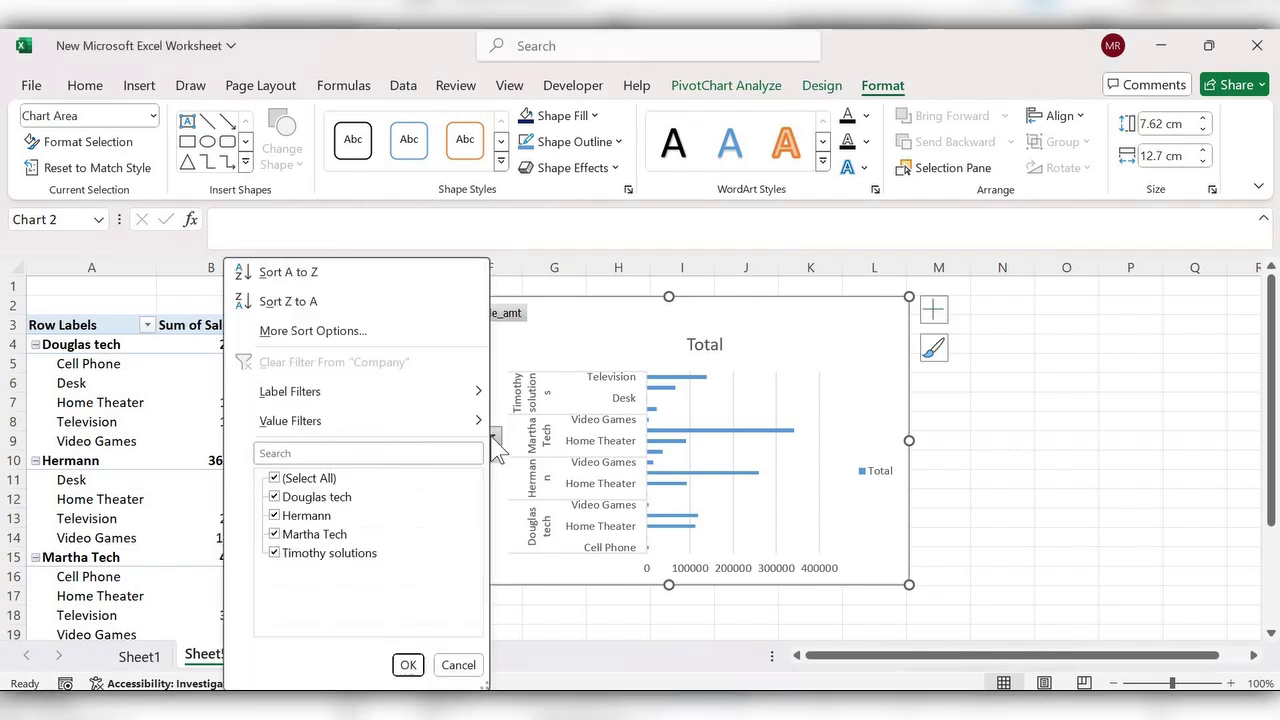
{"action": "left_click", "coordinate": [274, 515]}
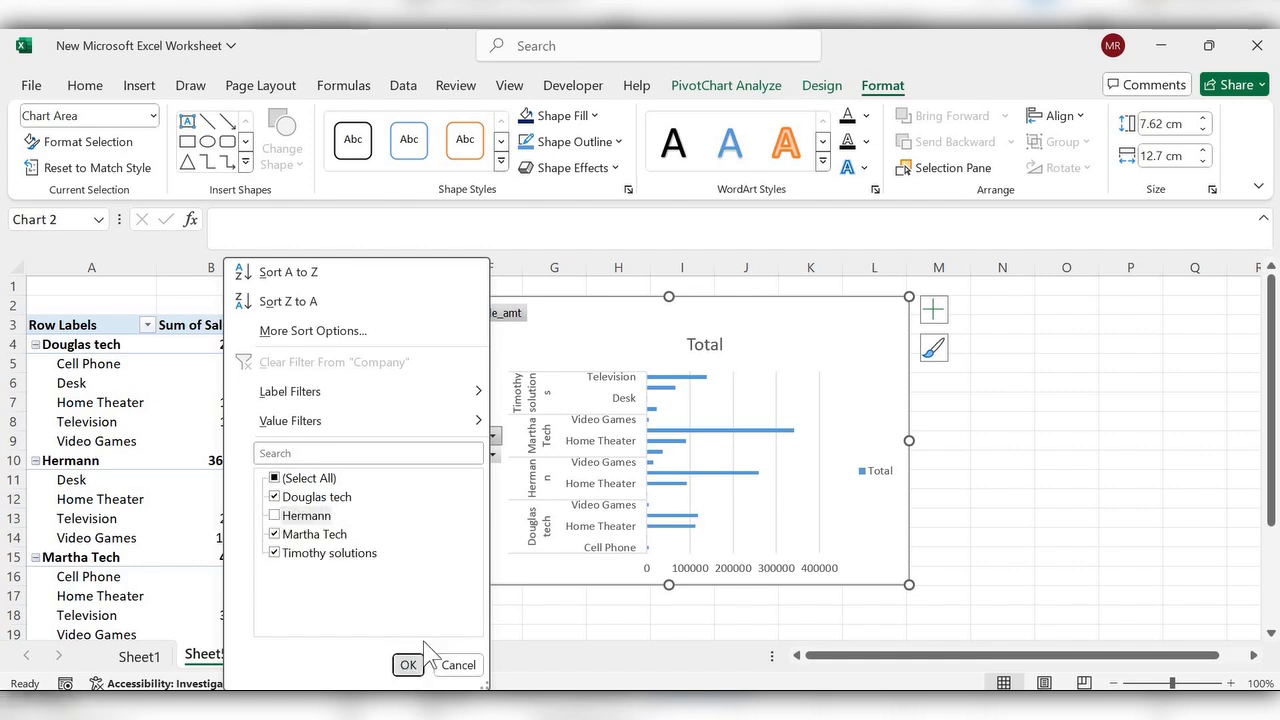
{"action": "left_click", "coordinate": [408, 664]}
{"action": "left_click", "coordinate": [502, 455]}
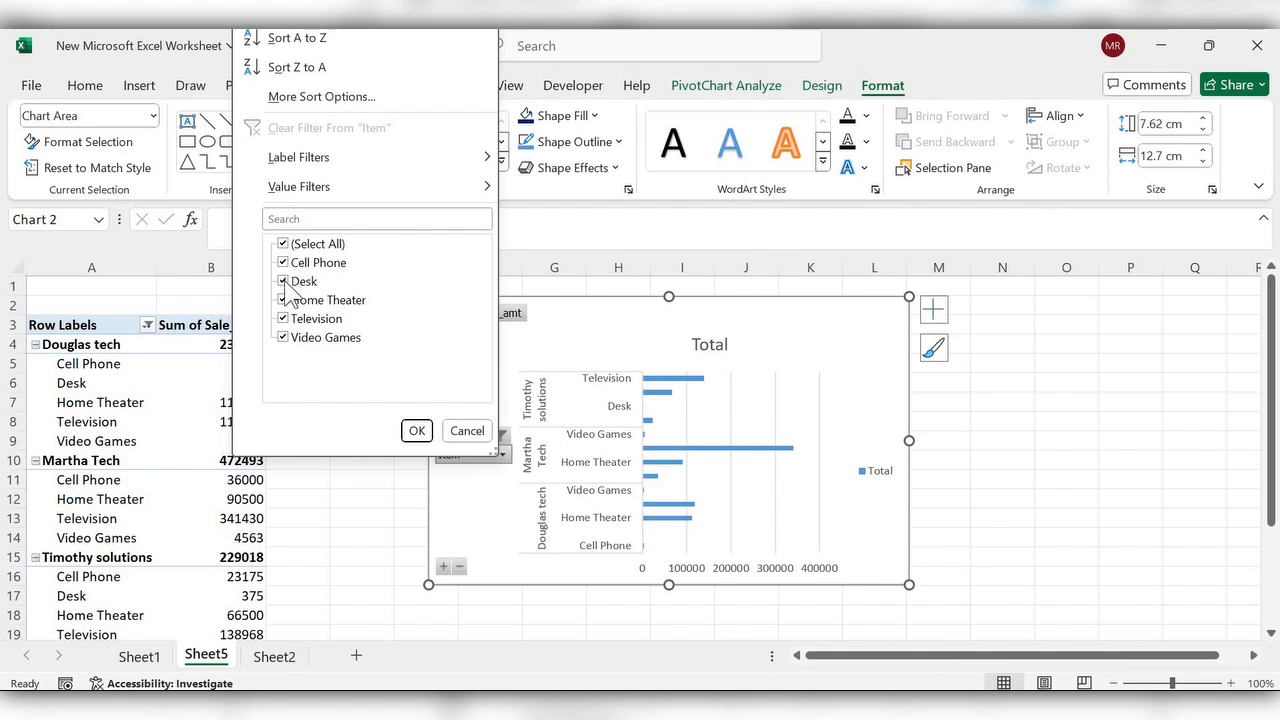
{"action": "left_click", "coordinate": [417, 431]}
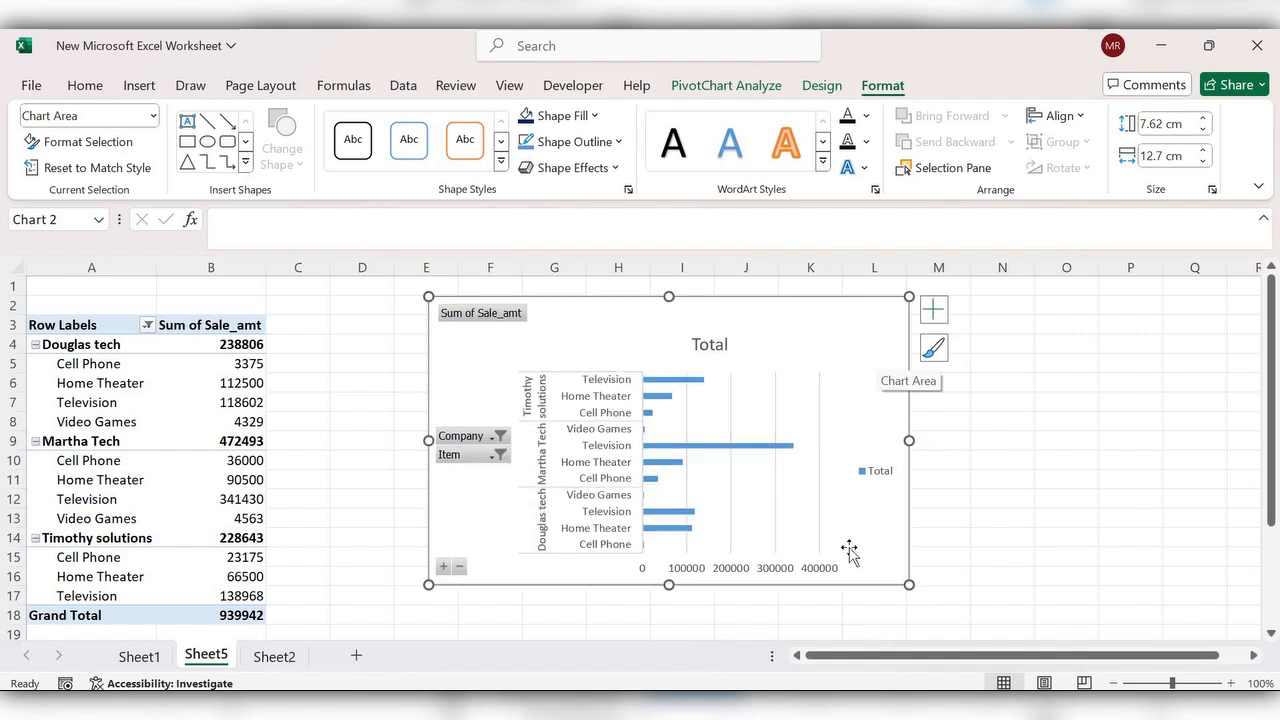
Step: Change the chart title from Total to PIVOT CHART
{"action": "double_click", "coordinate": [709, 344]}
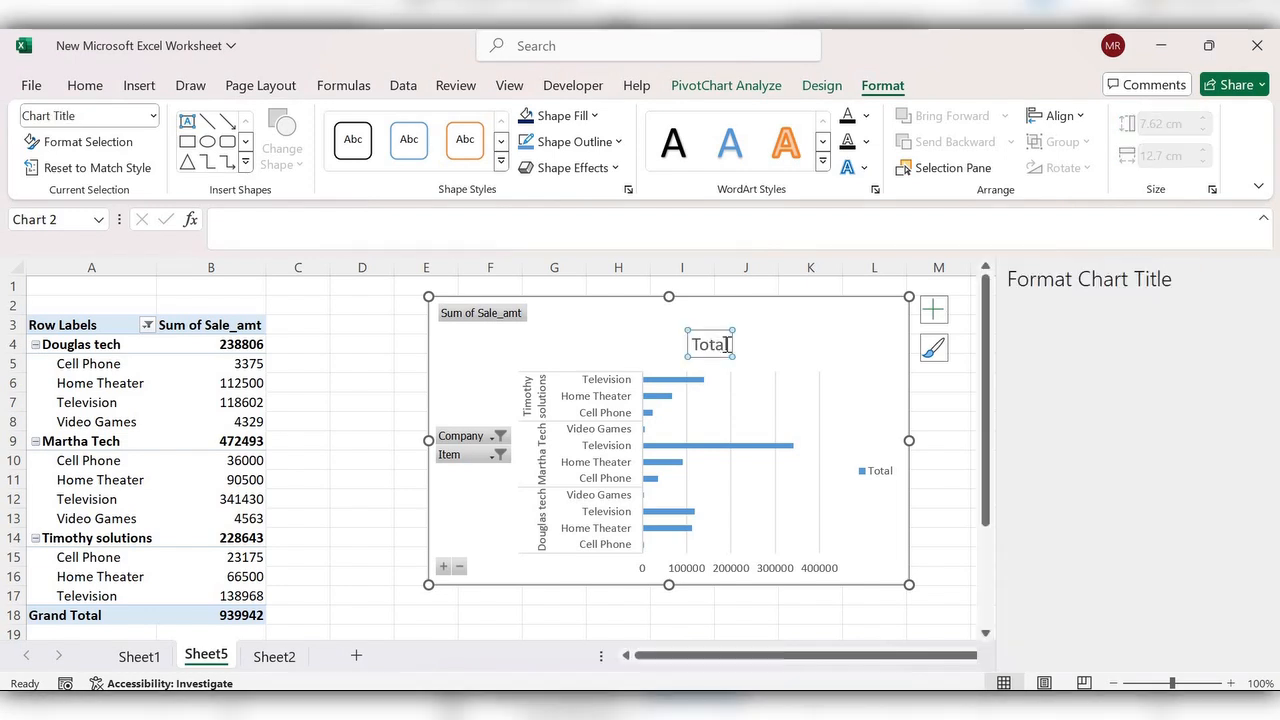
{"action": "type", "text": "P"}
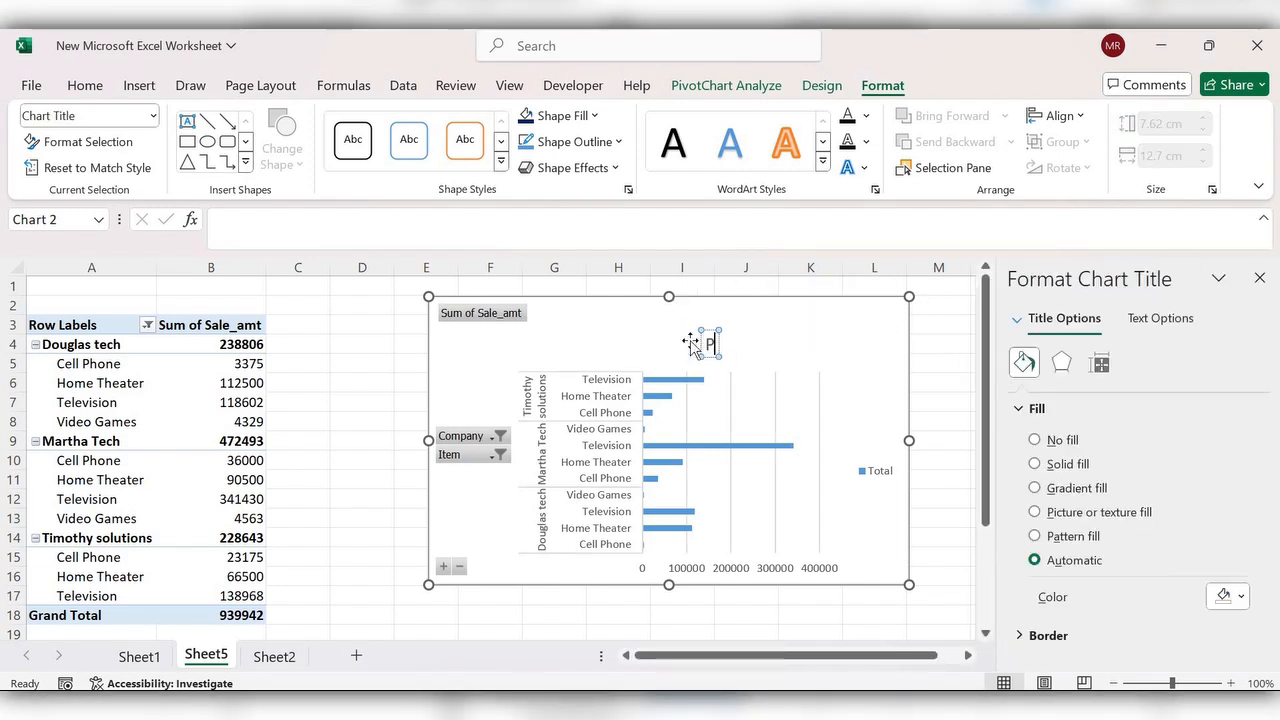
{"action": "type", "text": "iVOT C"}
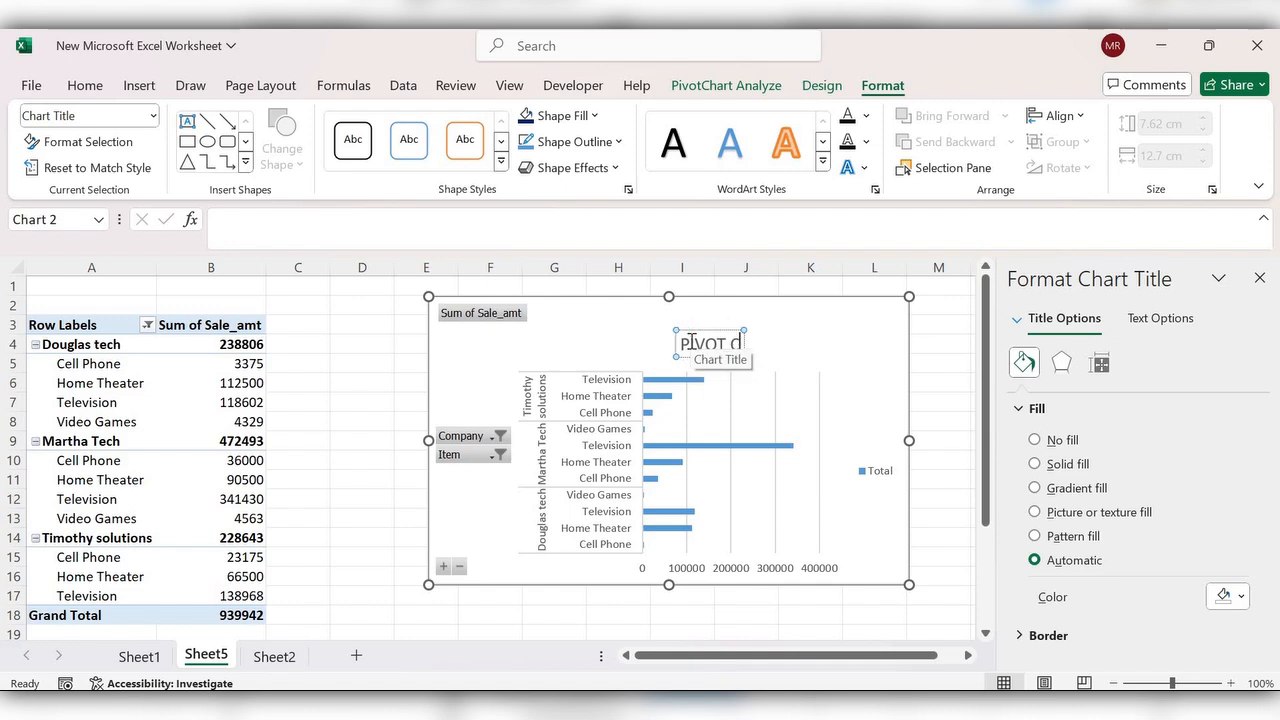
{"action": "type", "text": "HART"}
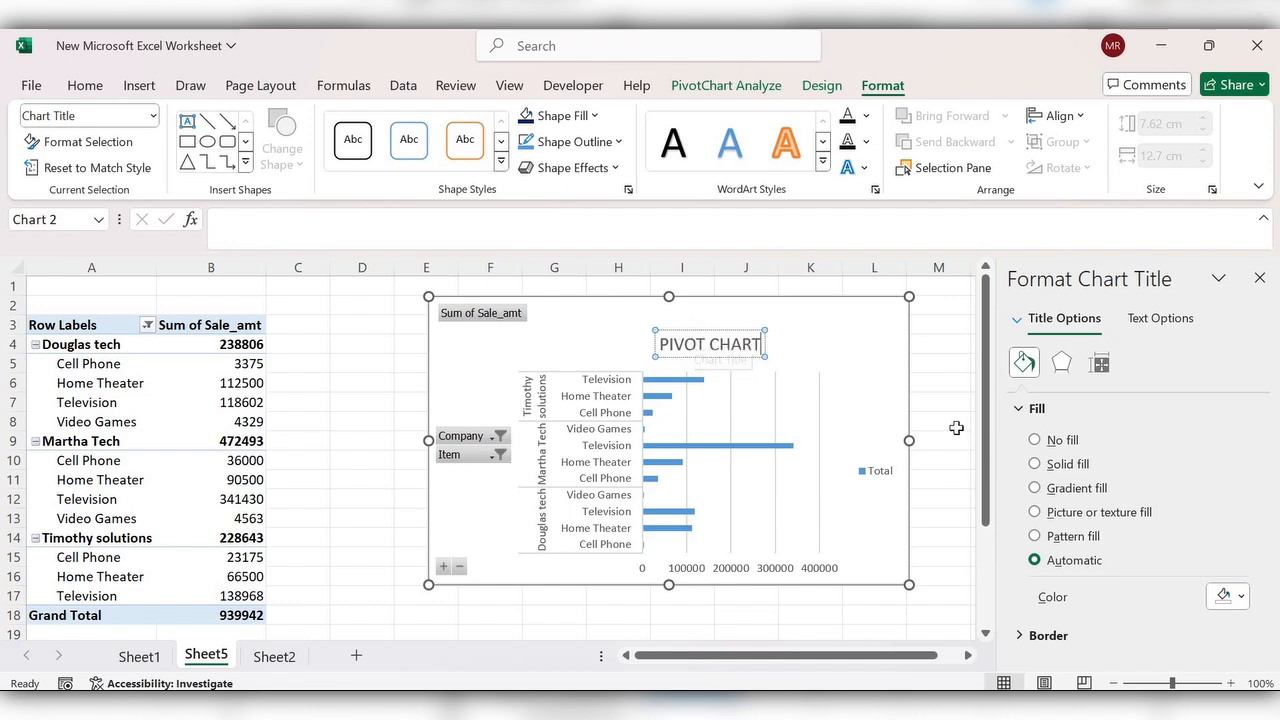
{"action": "left_click", "coordinate": [938, 422]}
{"action": "left_click", "coordinate": [1259, 278]}
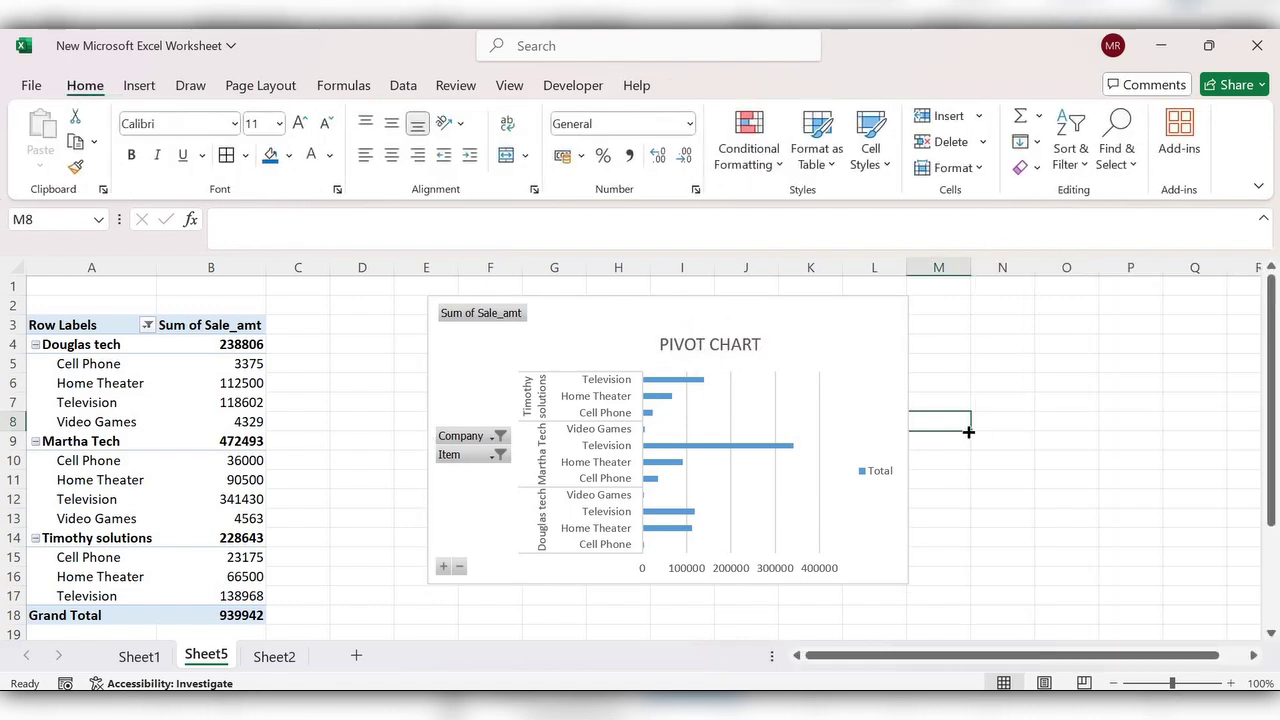
{"action": "left_click", "coordinate": [913, 331]}
Step: Apply a filled-background chart style and the orange monochromatic colour palette to the PivotChart
{"action": "left_click", "coordinate": [772, 447]}
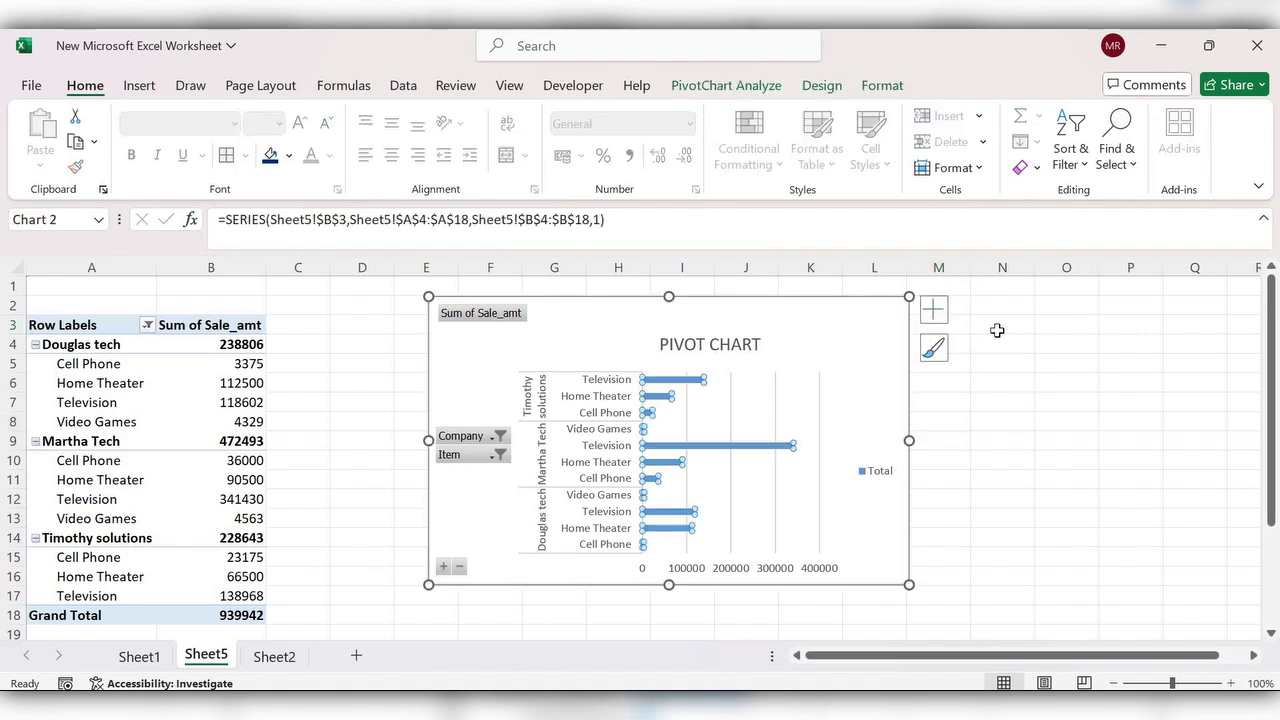
{"action": "left_click", "coordinate": [933, 350]}
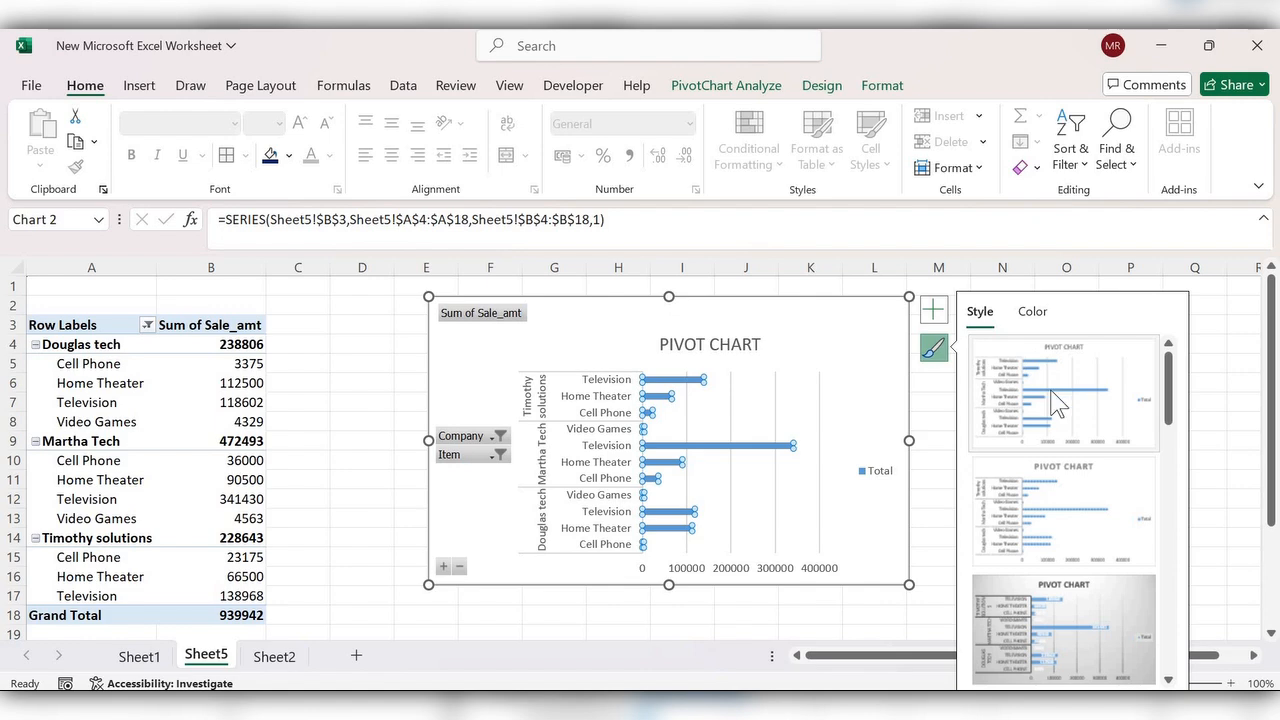
{"action": "scroll", "coordinate": [1063, 490], "scroll_direction": "down", "scroll_amount": 2}
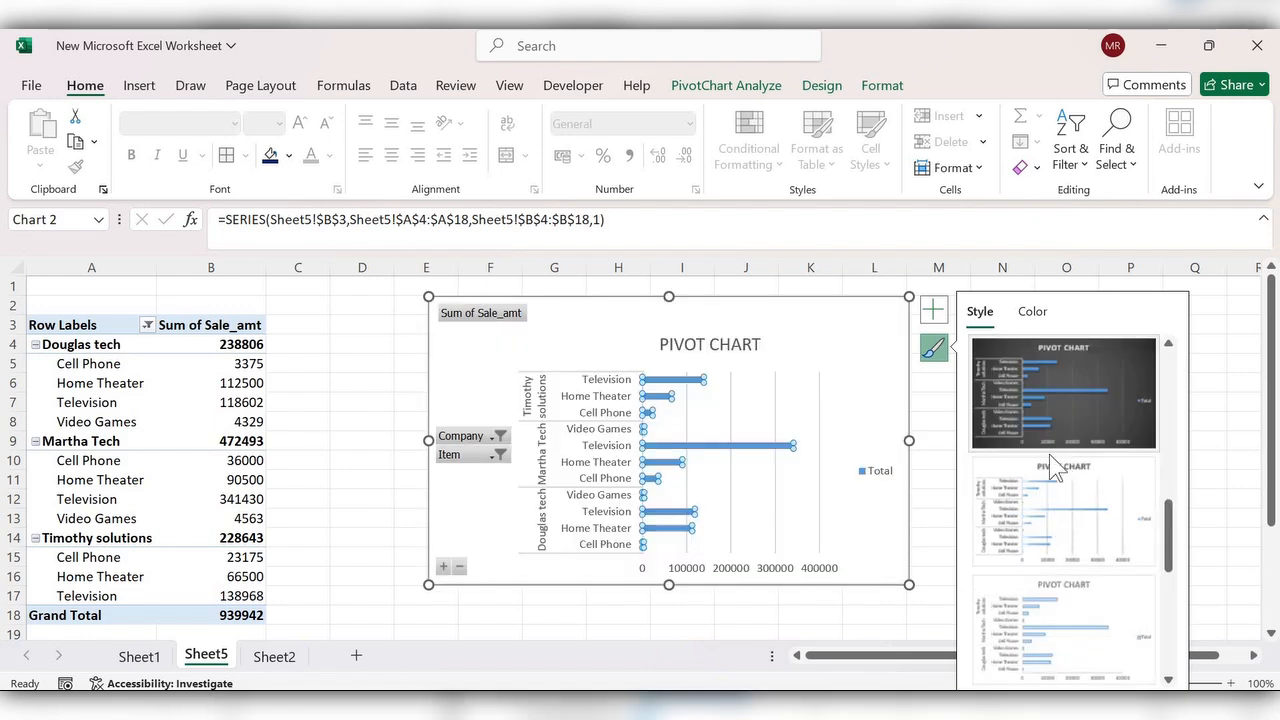
{"action": "left_click", "coordinate": [1031, 514]}
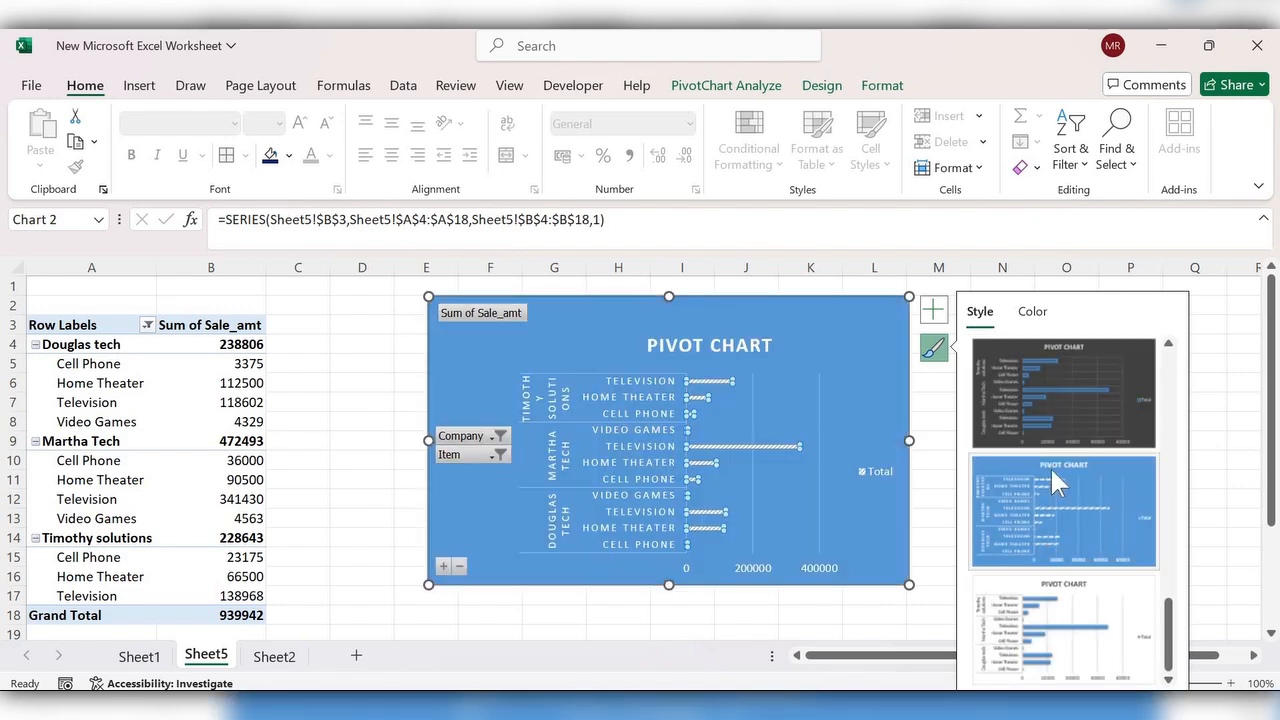
{"action": "left_click", "coordinate": [1033, 312]}
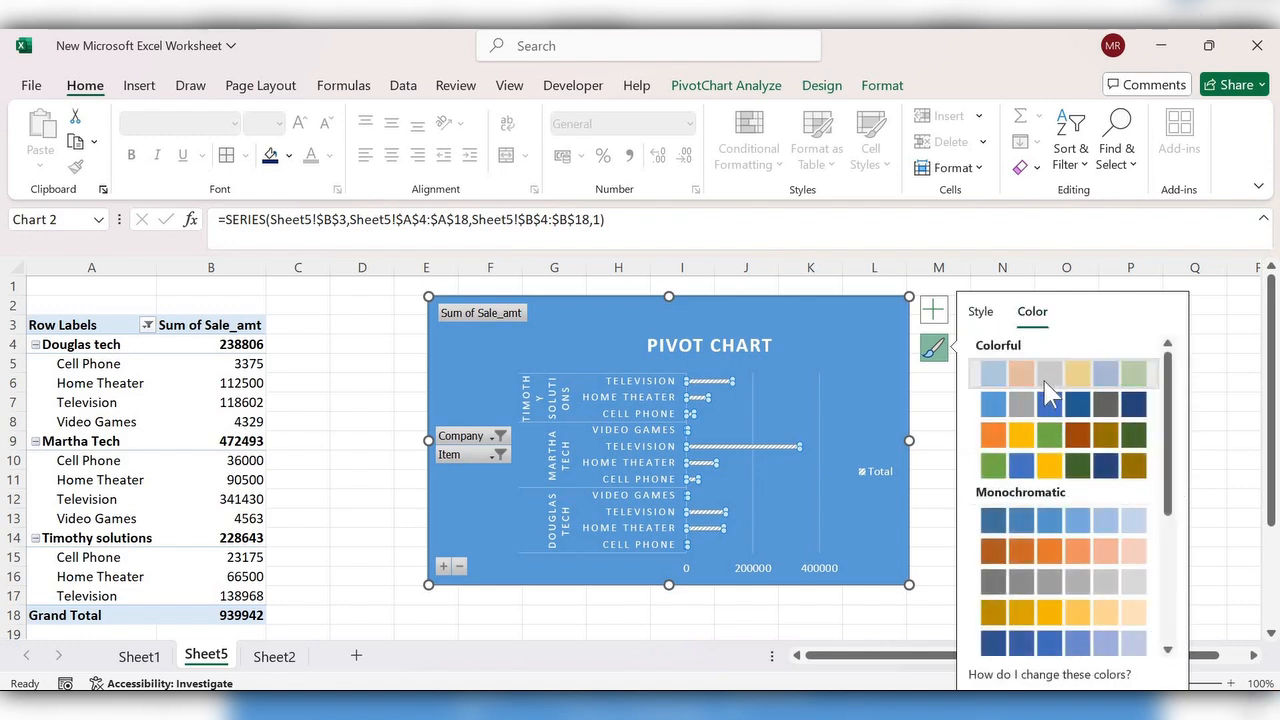
{"action": "left_click", "coordinate": [1028, 522]}
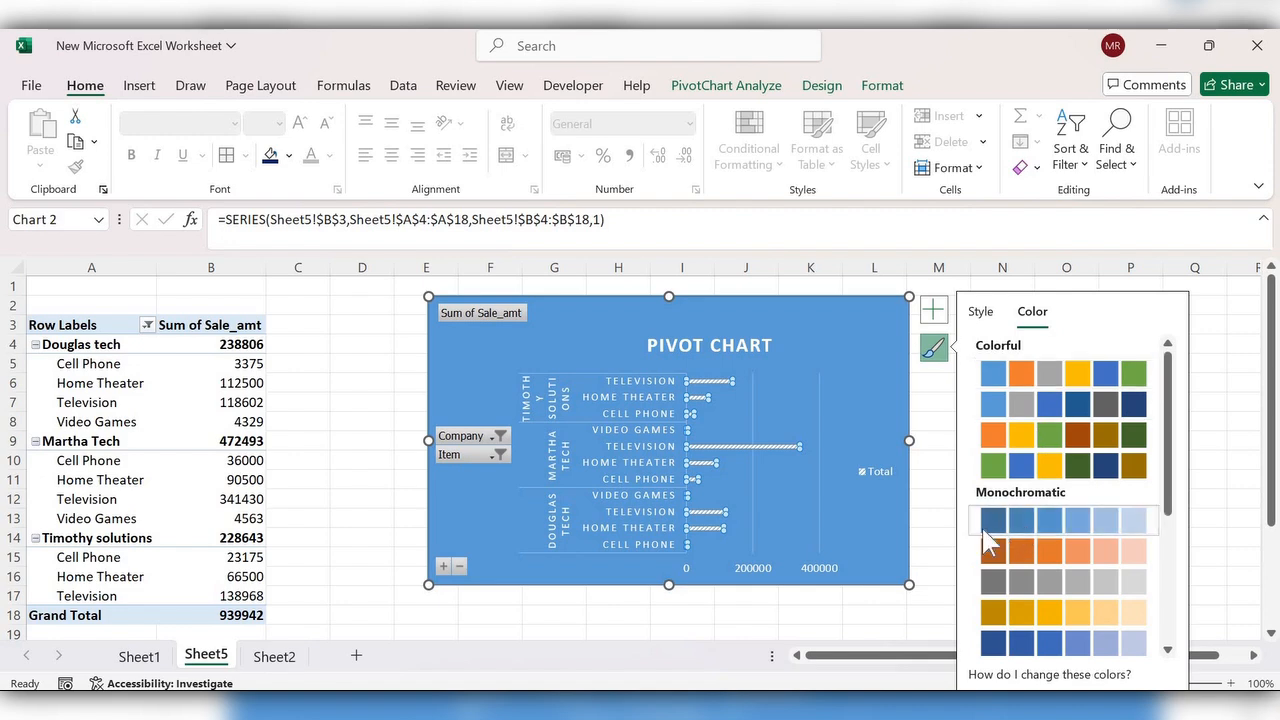
{"action": "scroll", "coordinate": [1030, 538], "scroll_direction": "down", "scroll_amount": 3}
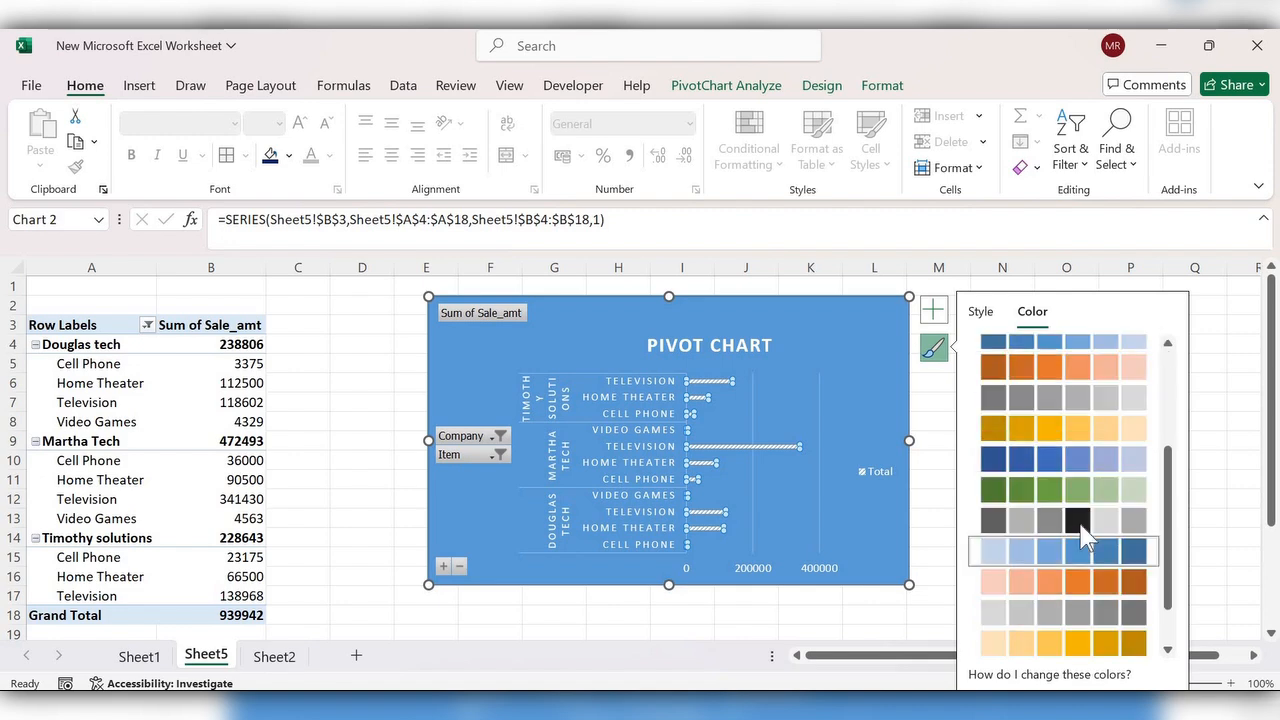
{"action": "scroll", "coordinate": [1078, 560], "scroll_direction": "down", "scroll_amount": 2}
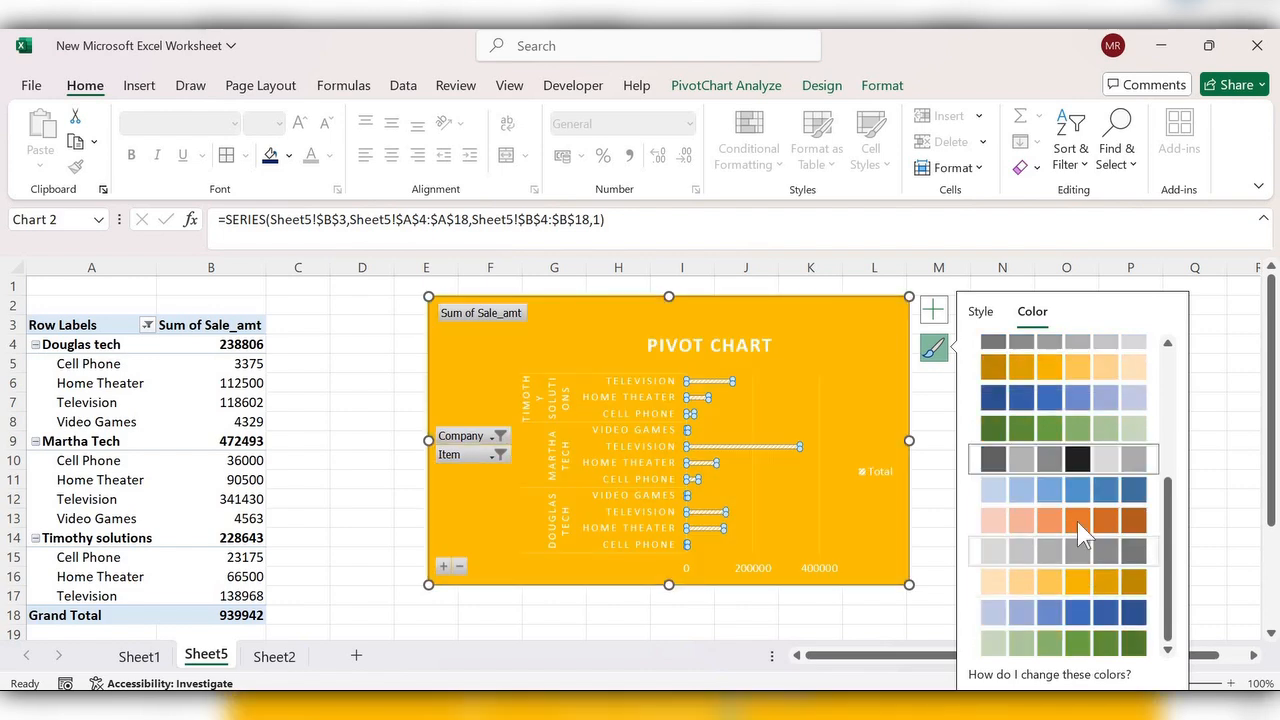
{"action": "left_click", "coordinate": [1077, 524]}
{"action": "left_click", "coordinate": [908, 603]}
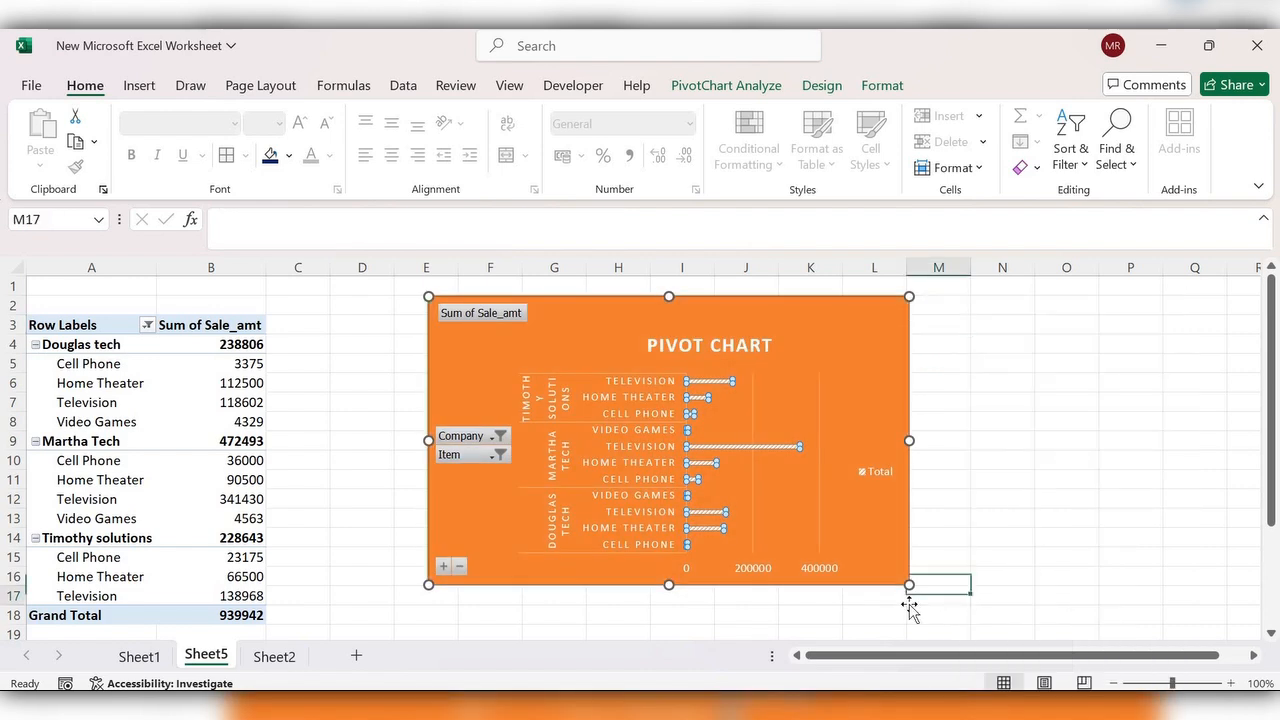
{"action": "left_click", "coordinate": [880, 436]}
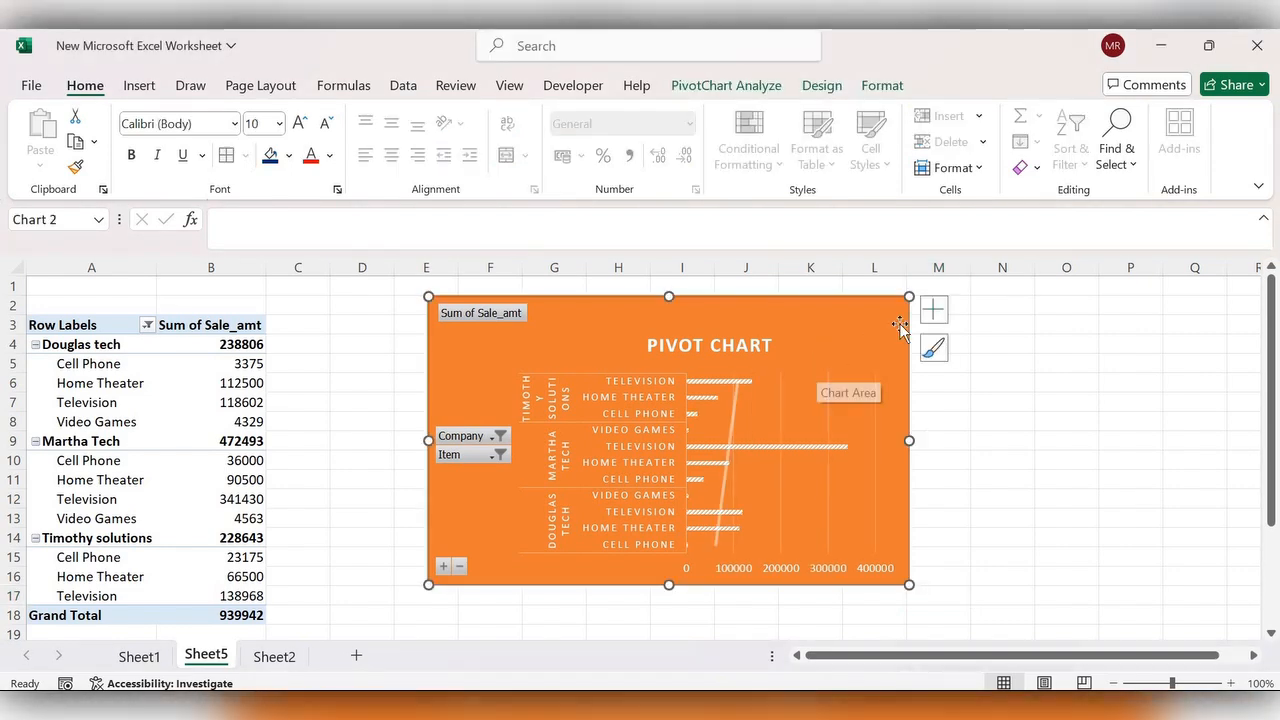
Step: Add Error Bars to the chart and place the Legend at the Bottom
{"action": "left_click", "coordinate": [934, 312]}
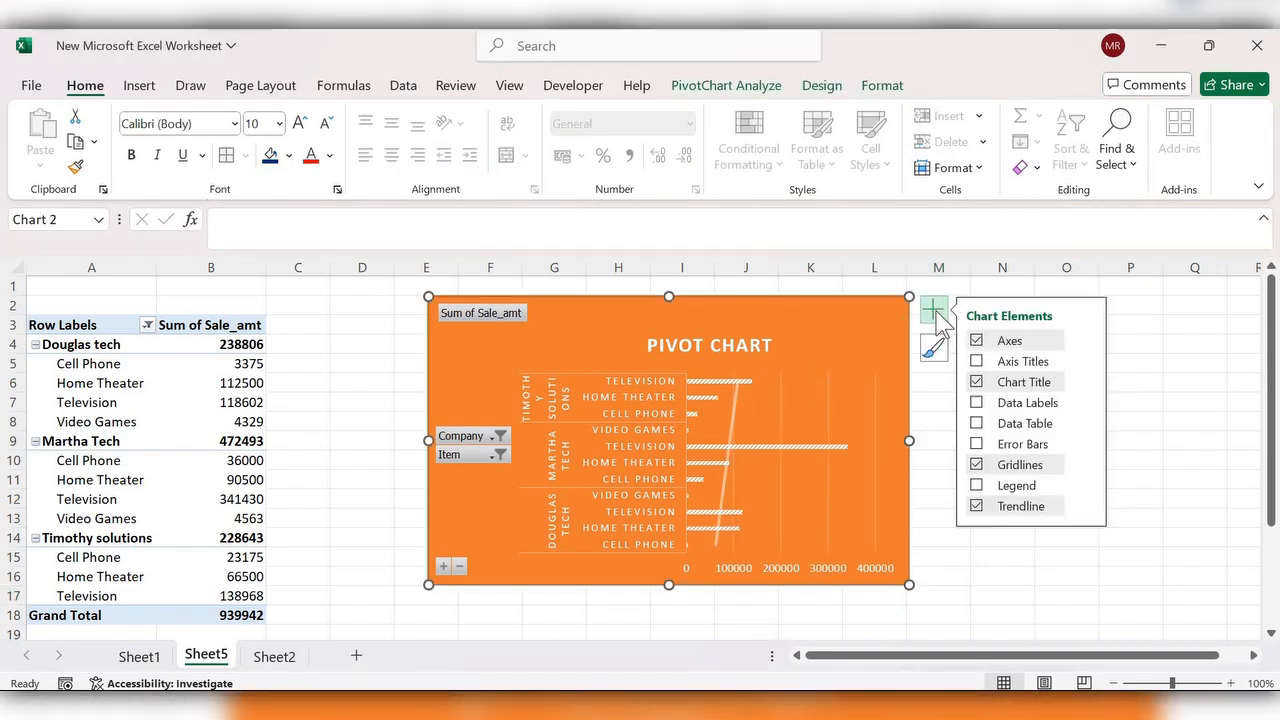
{"action": "left_click", "coordinate": [1015, 448]}
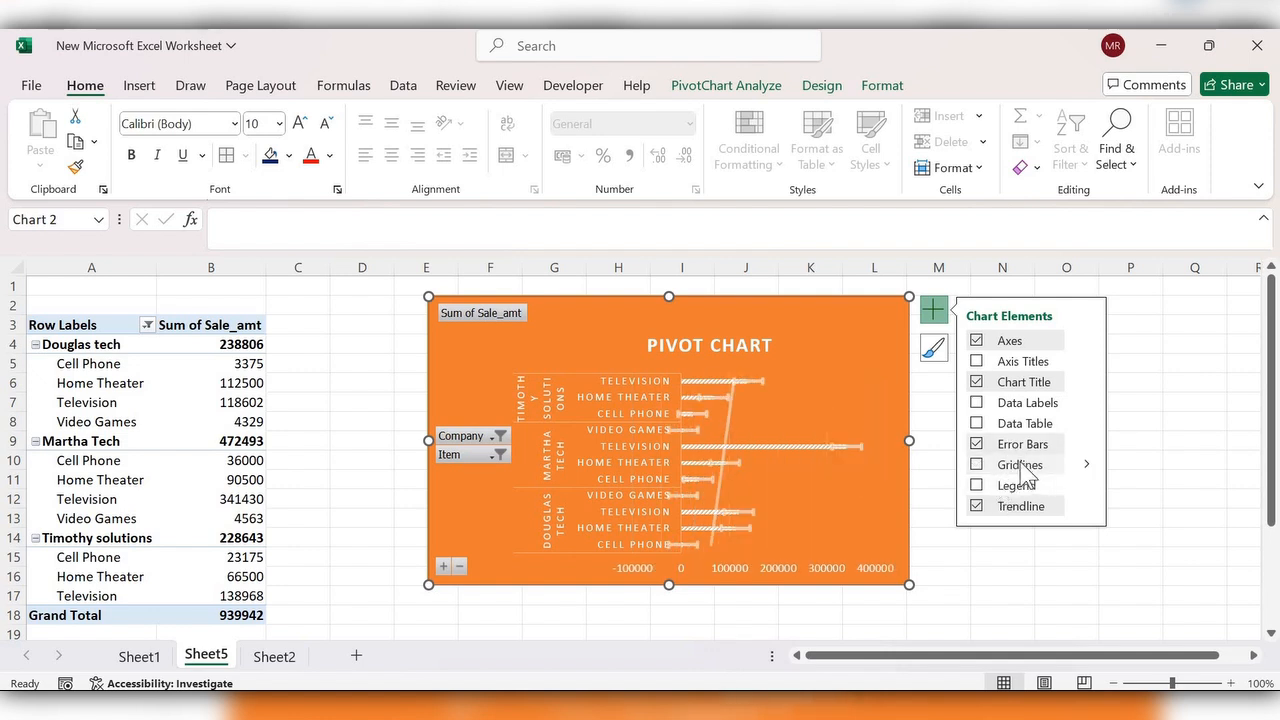
{"action": "mouse_move", "coordinate": [1017, 485]}
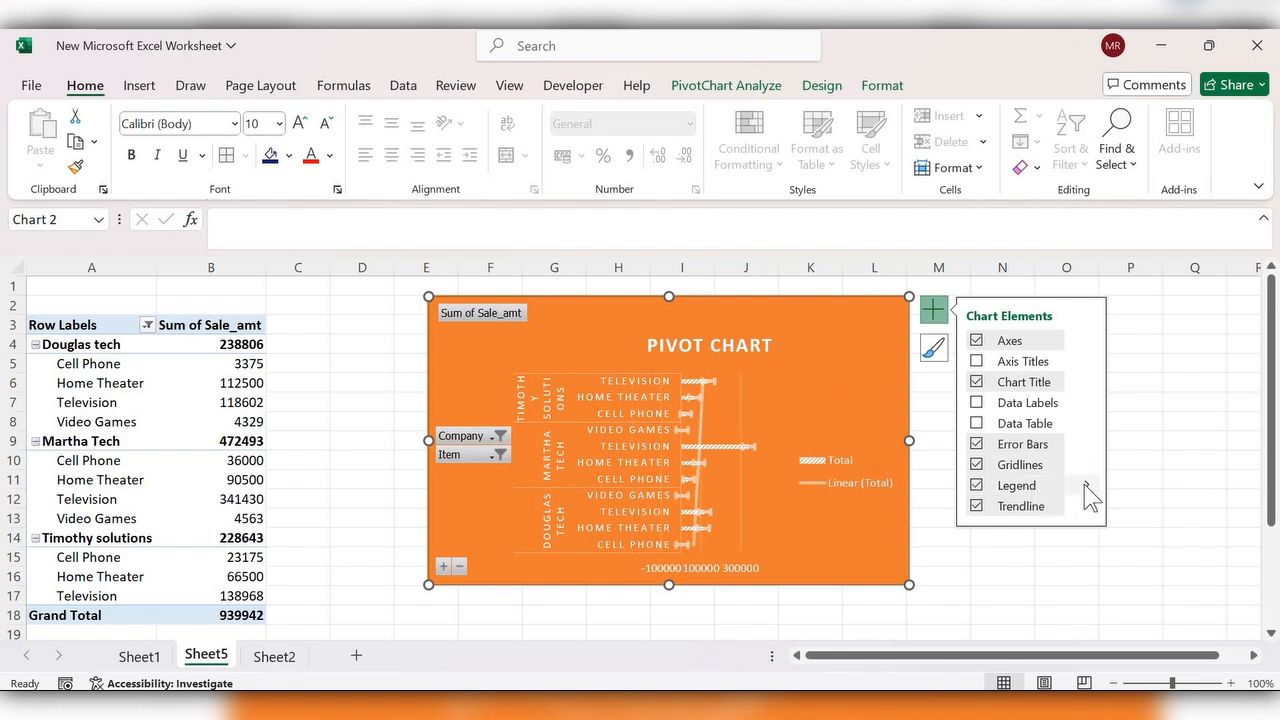
{"action": "left_click", "coordinate": [1086, 485]}
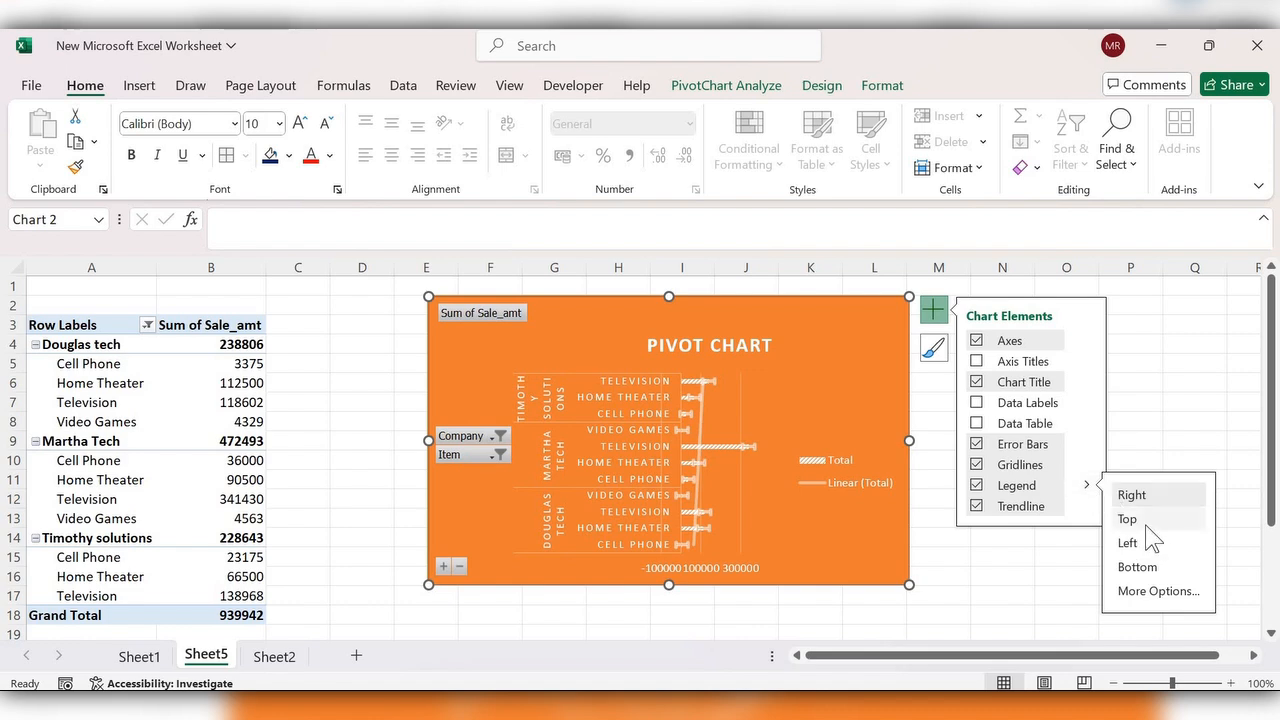